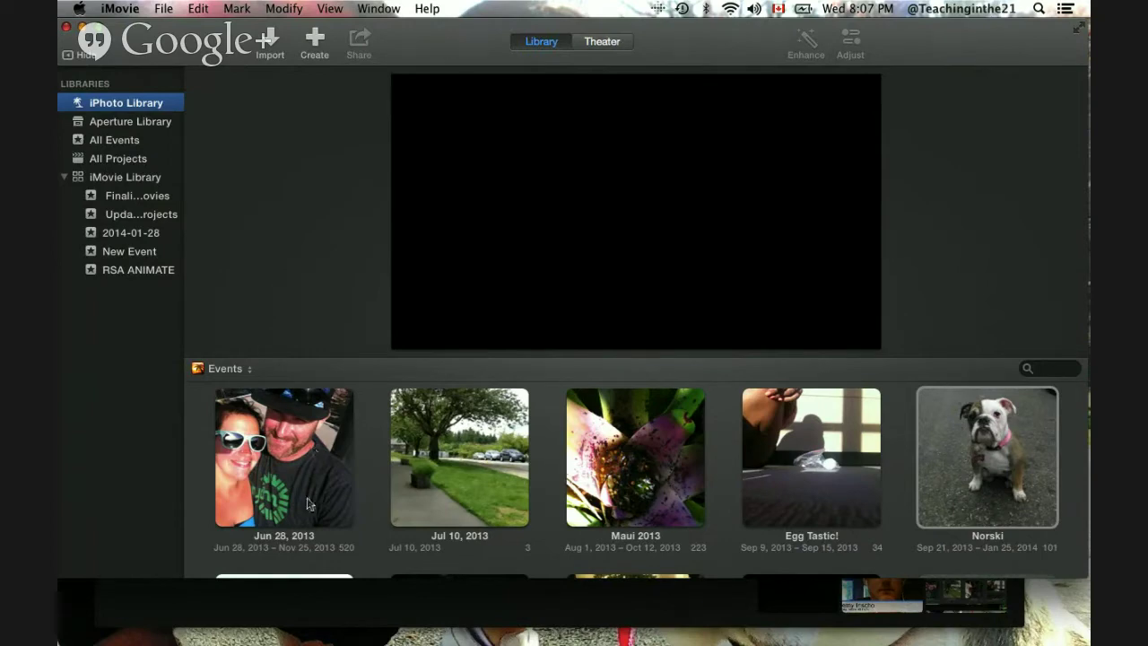
Step: Open the 'Nora Year End show!' event from the Events browser
scroll(307, 504, "up", 5)
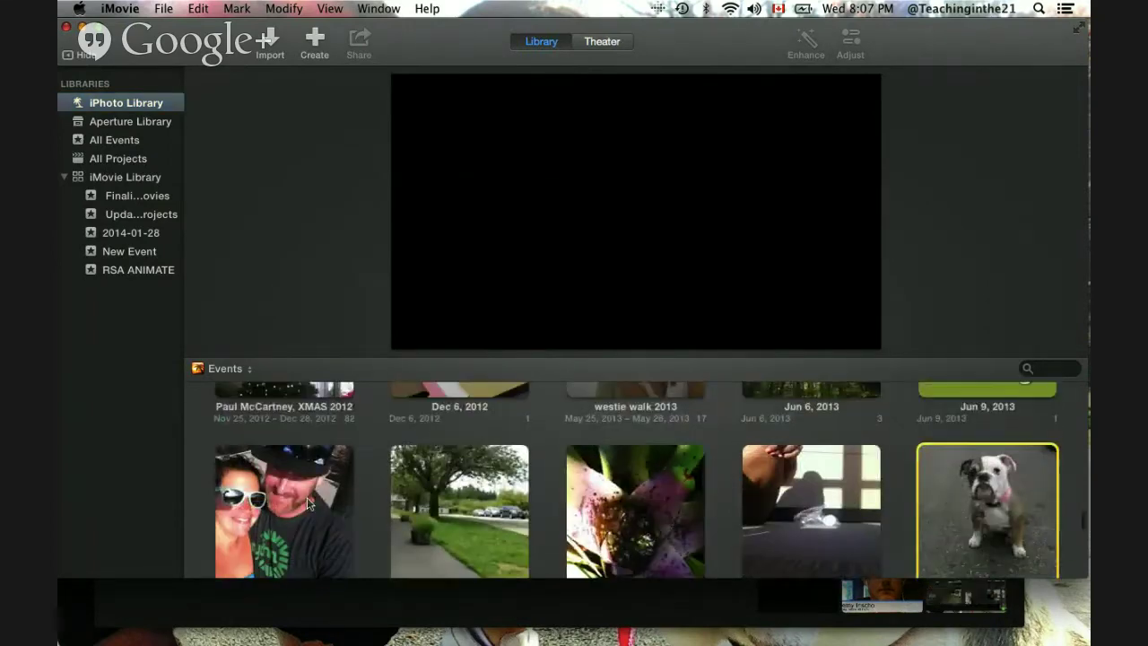
scroll(307, 504, "down", 7)
scroll(307, 504, "down", 5)
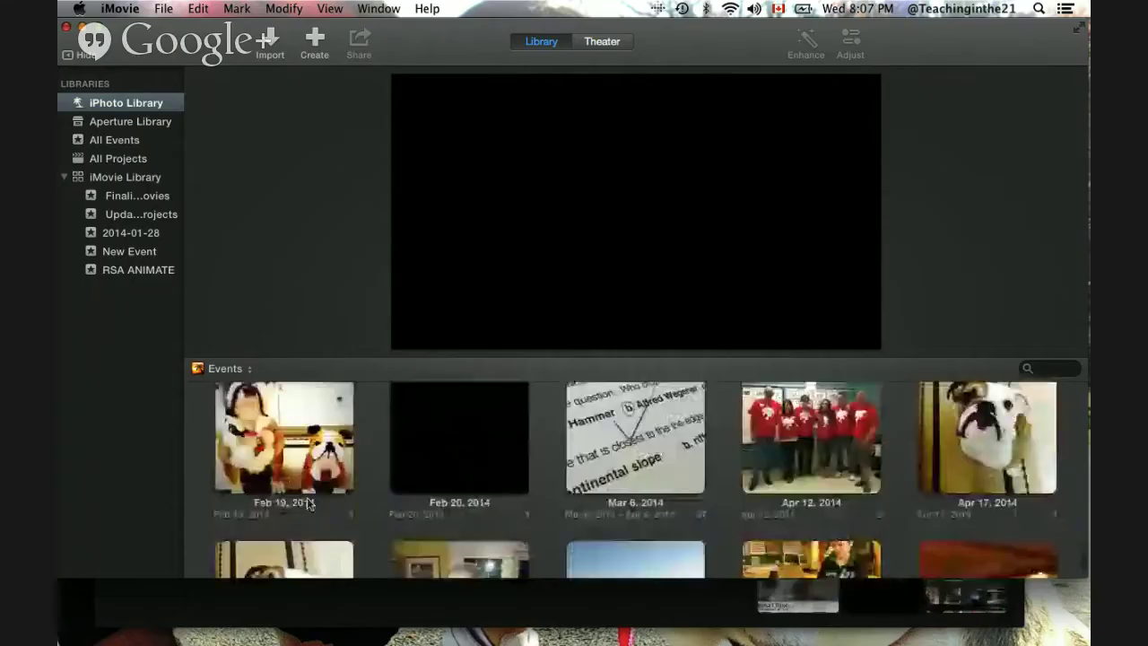
scroll(307, 504, "down", 3)
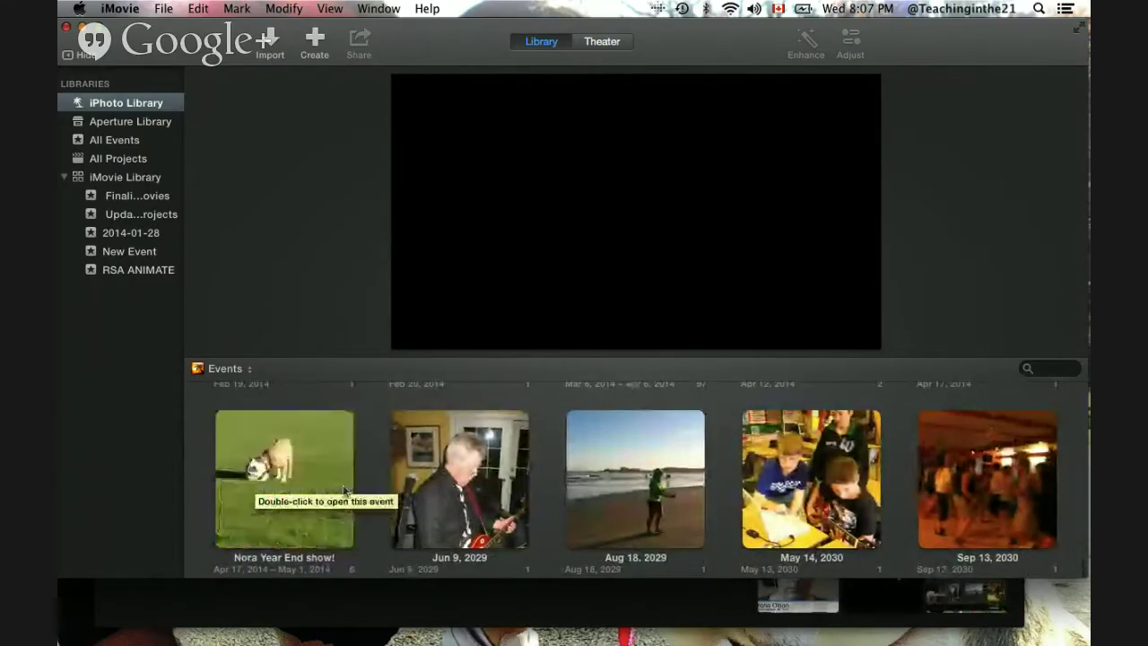
left_click(309, 469)
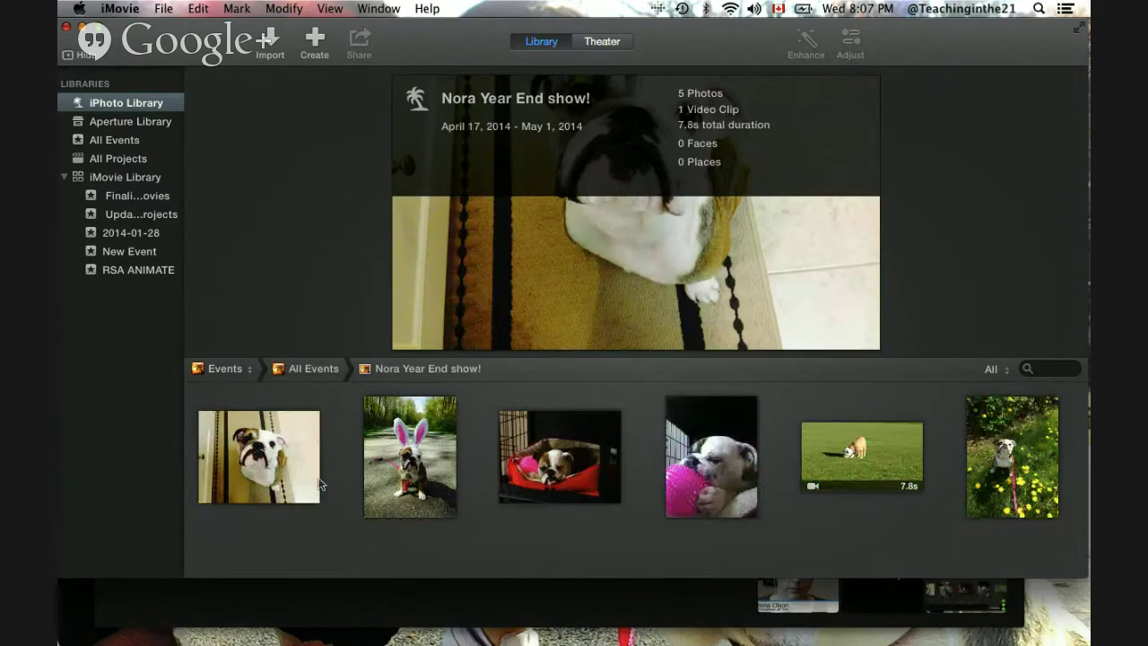
Step: Select the first bulldog photo, the one taken by the door
left_click(318, 485)
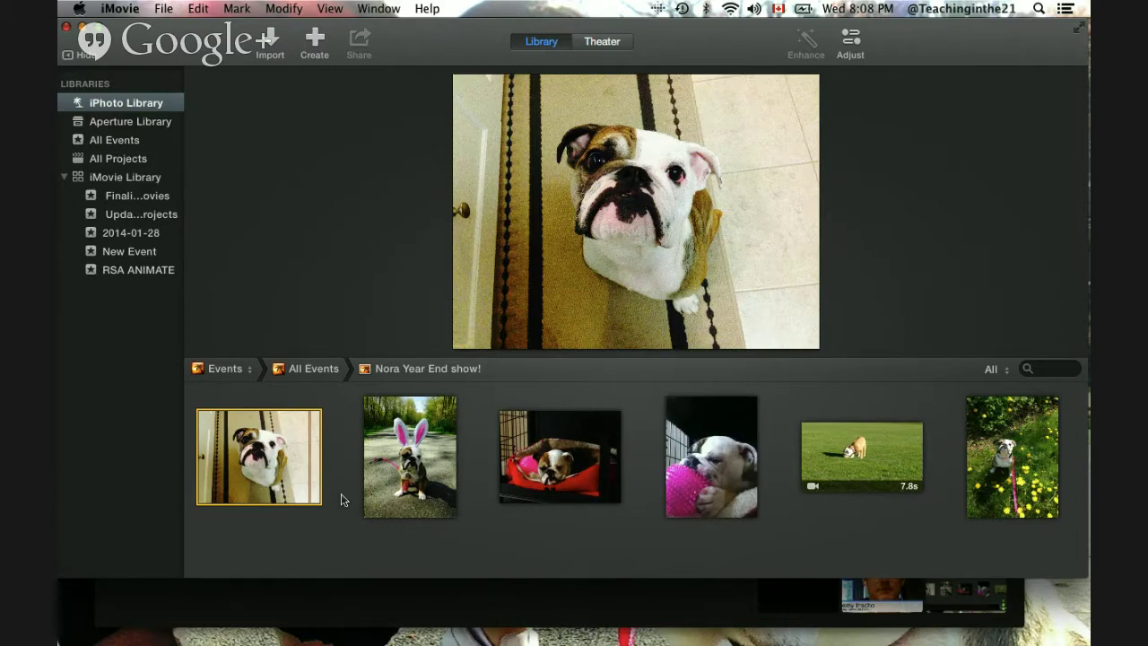
Step: Start a new movie project from the Create menu and bring up its theme choices
left_click(319, 43)
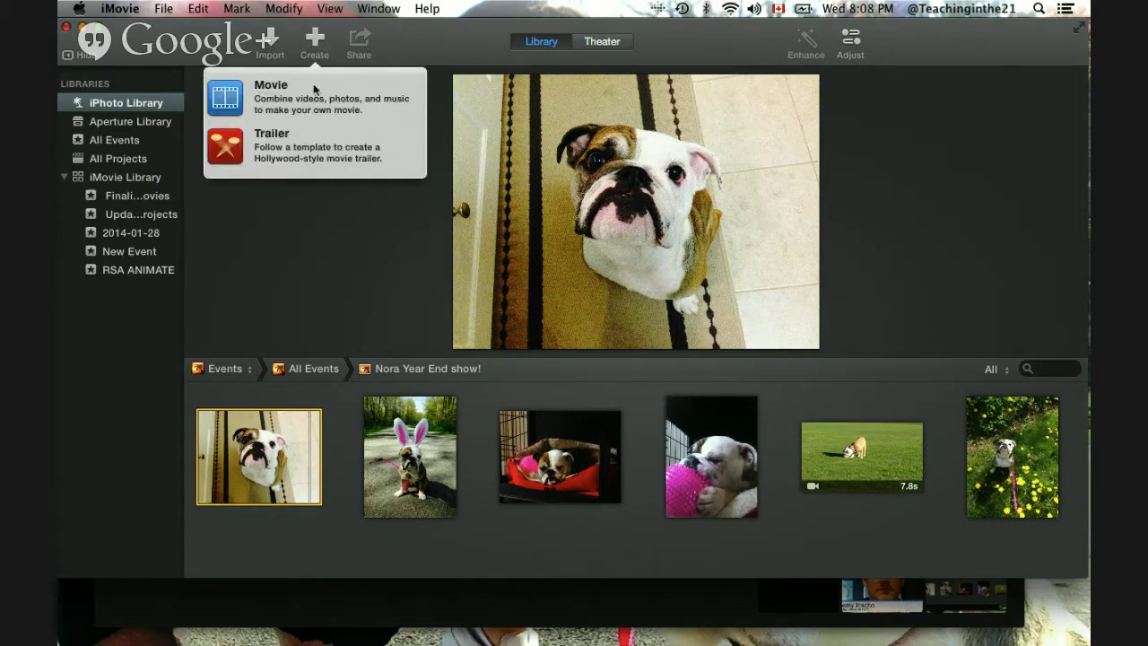
left_click(314, 97)
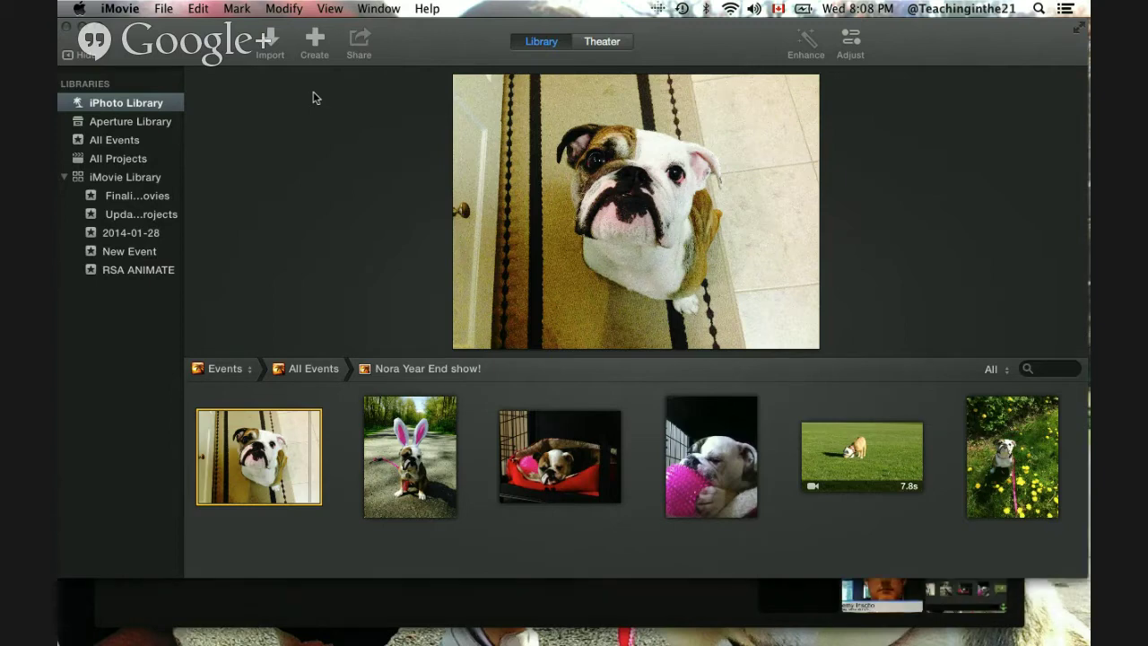
key("super+n")
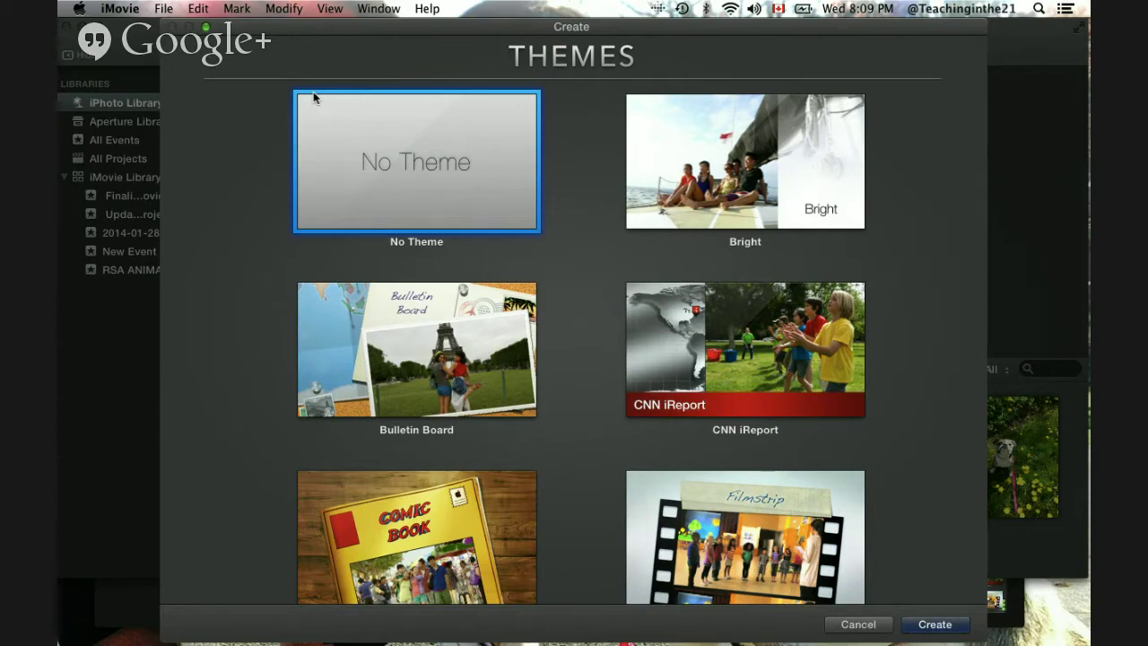
Step: Pick CNN iReport as the new movie's theme
mouse_move(693, 126)
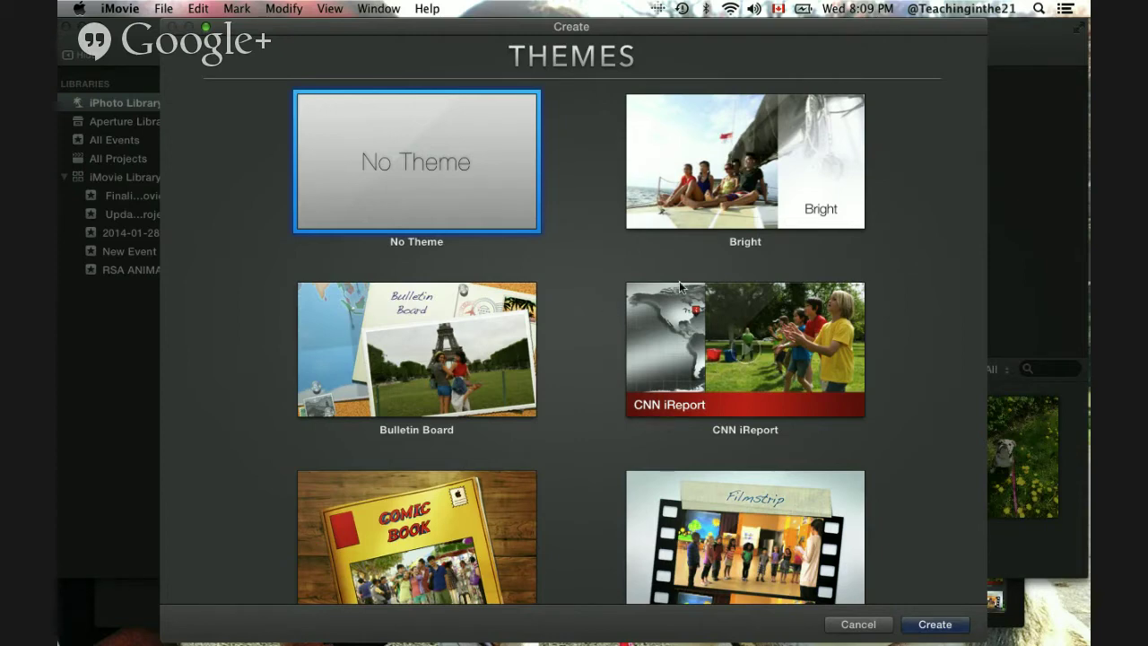
mouse_move(743, 350)
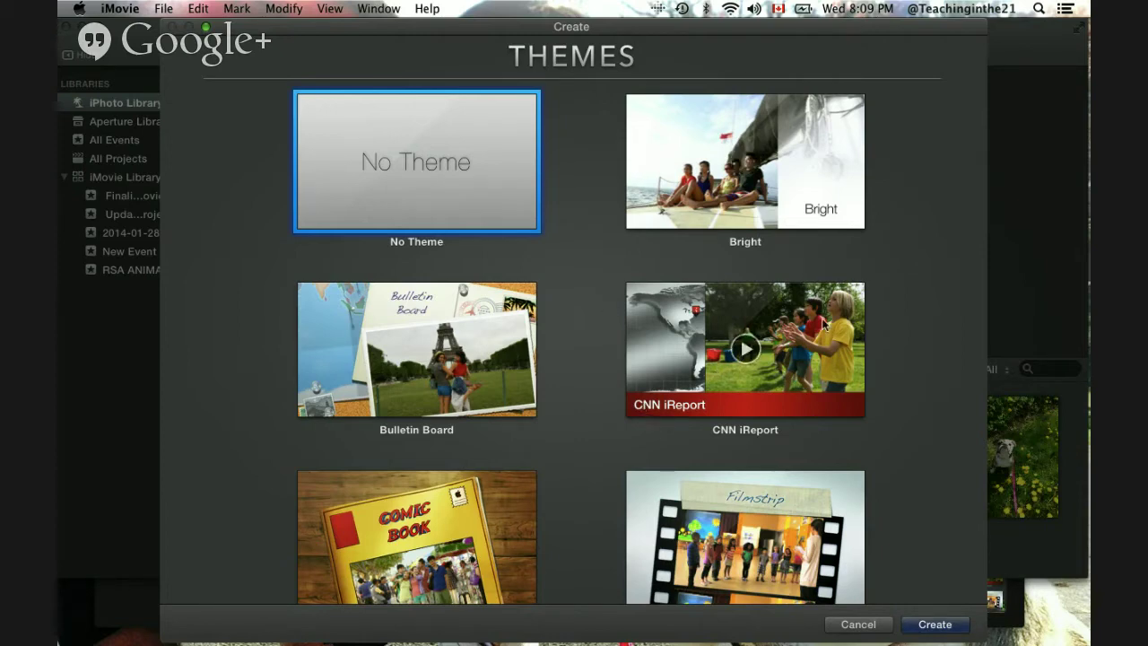
left_click(746, 349)
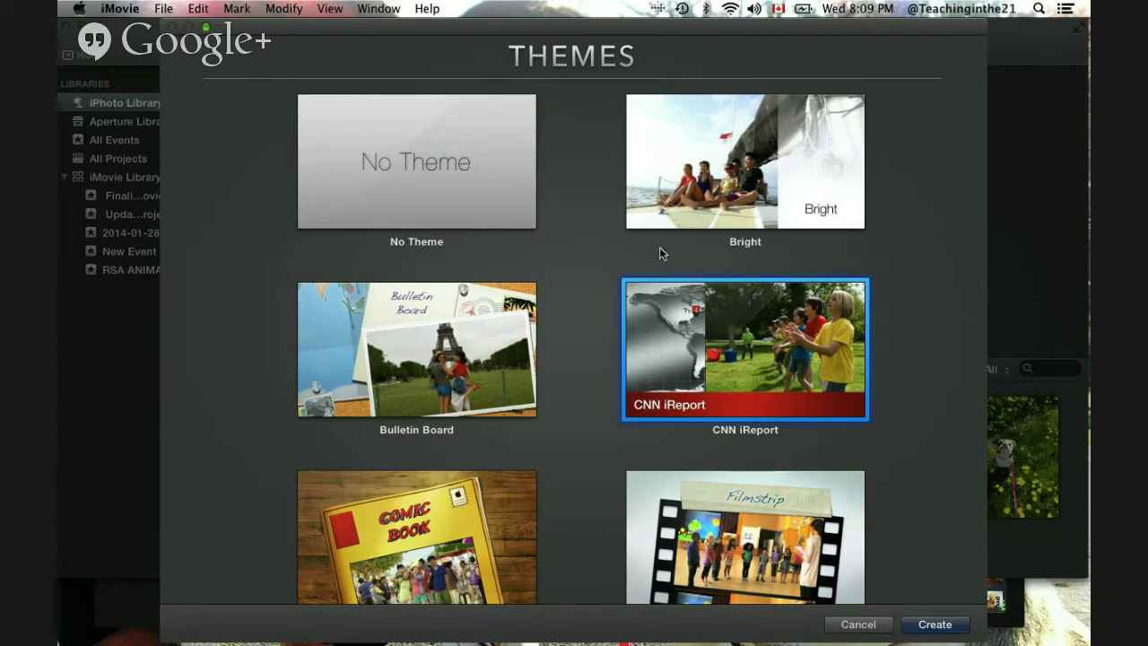
Step: Scroll down through the theme grid to review the available themes
scroll(628, 413, "down", 3)
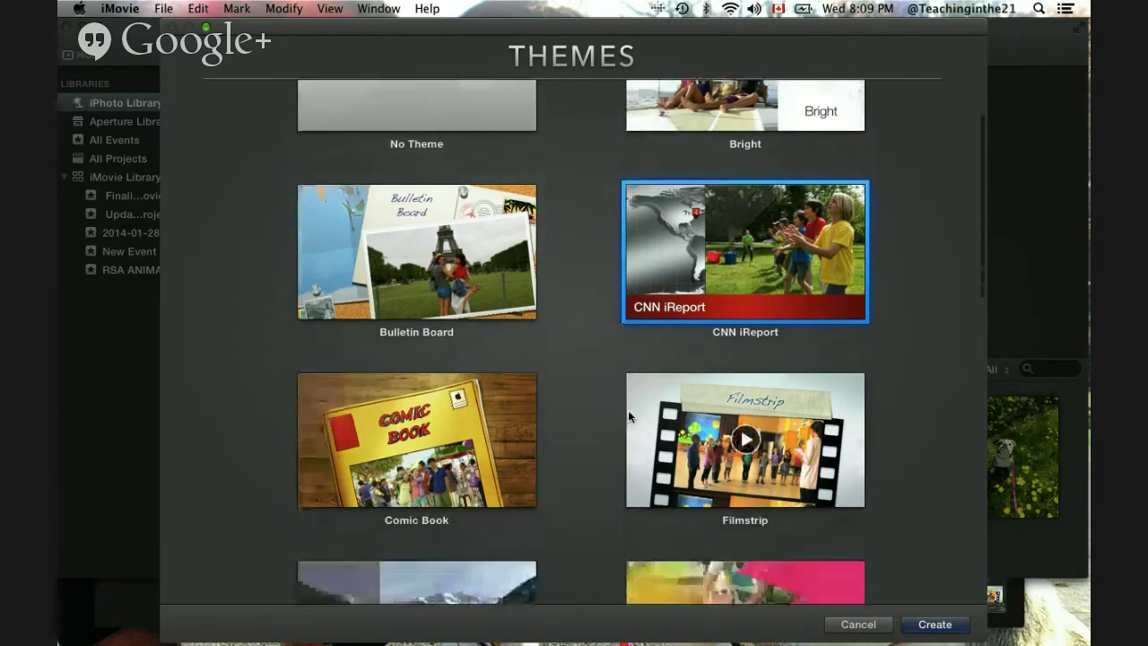
scroll(628, 414, "down", 3)
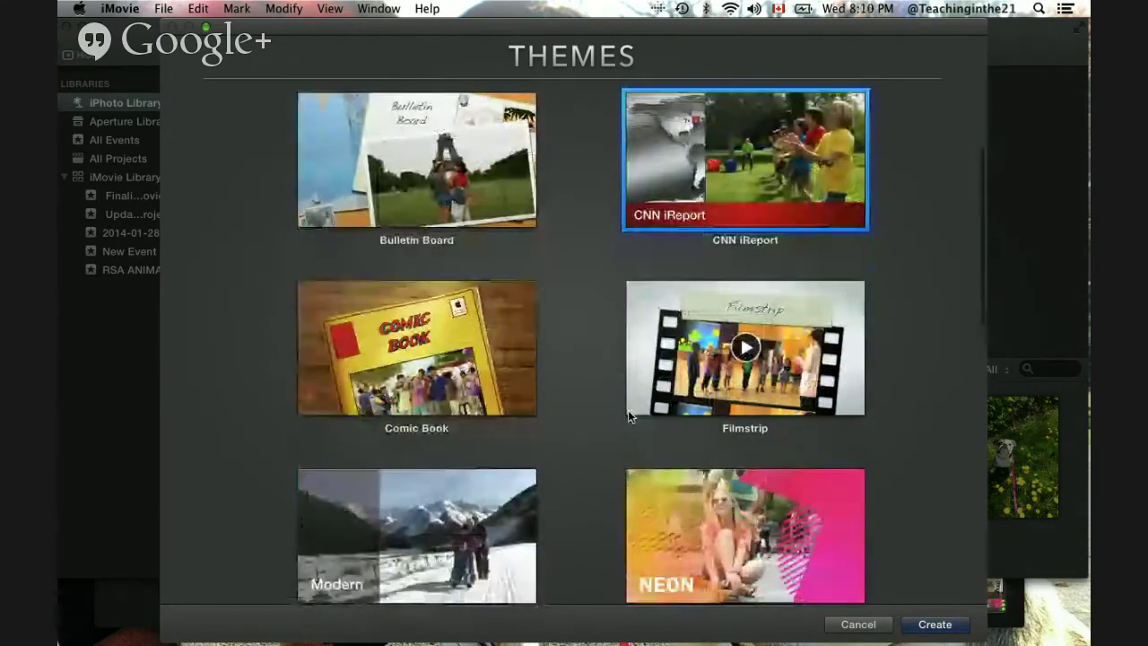
scroll(629, 413, "down", 4)
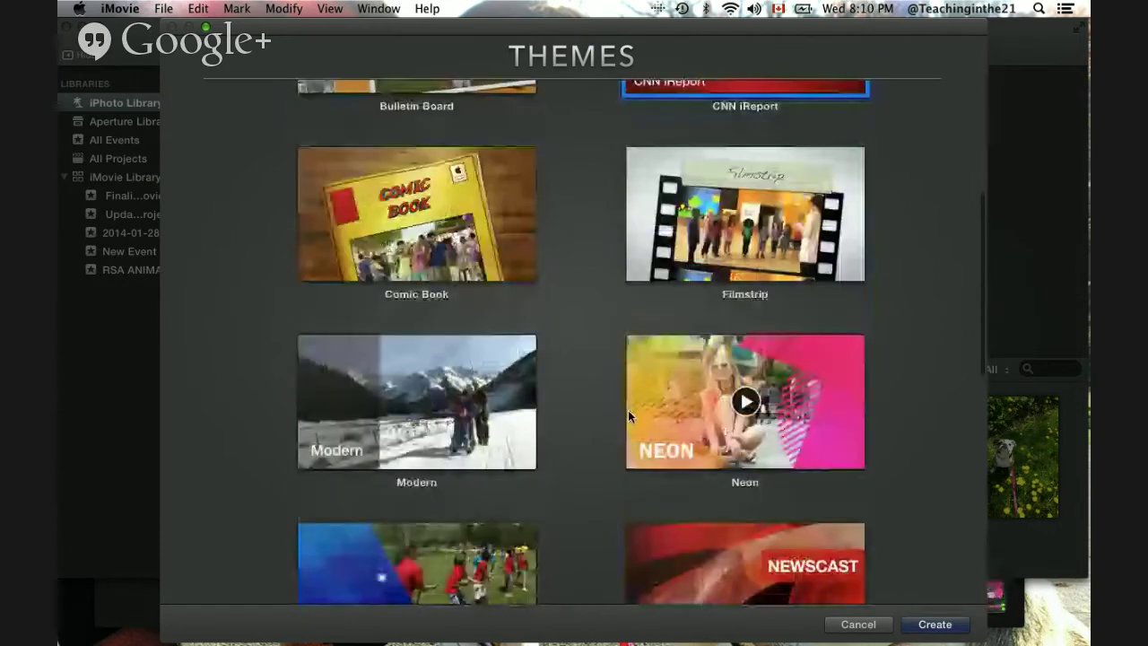
scroll(629, 415, "down", 3)
scroll(629, 416, "down", 1)
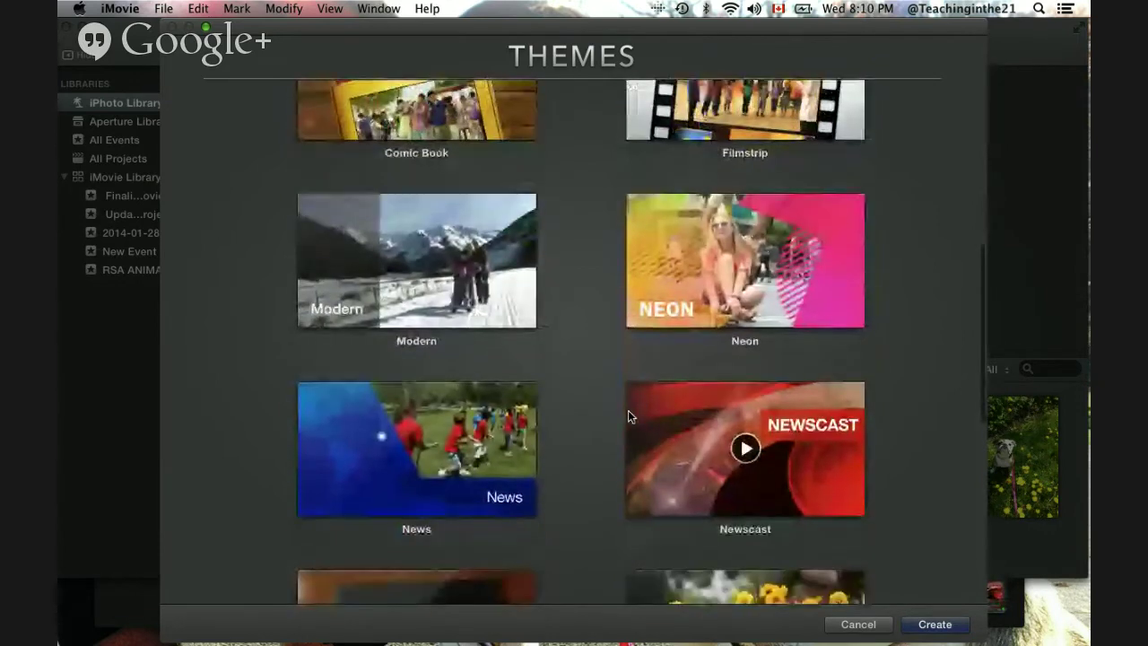
scroll(629, 415, "down", 7)
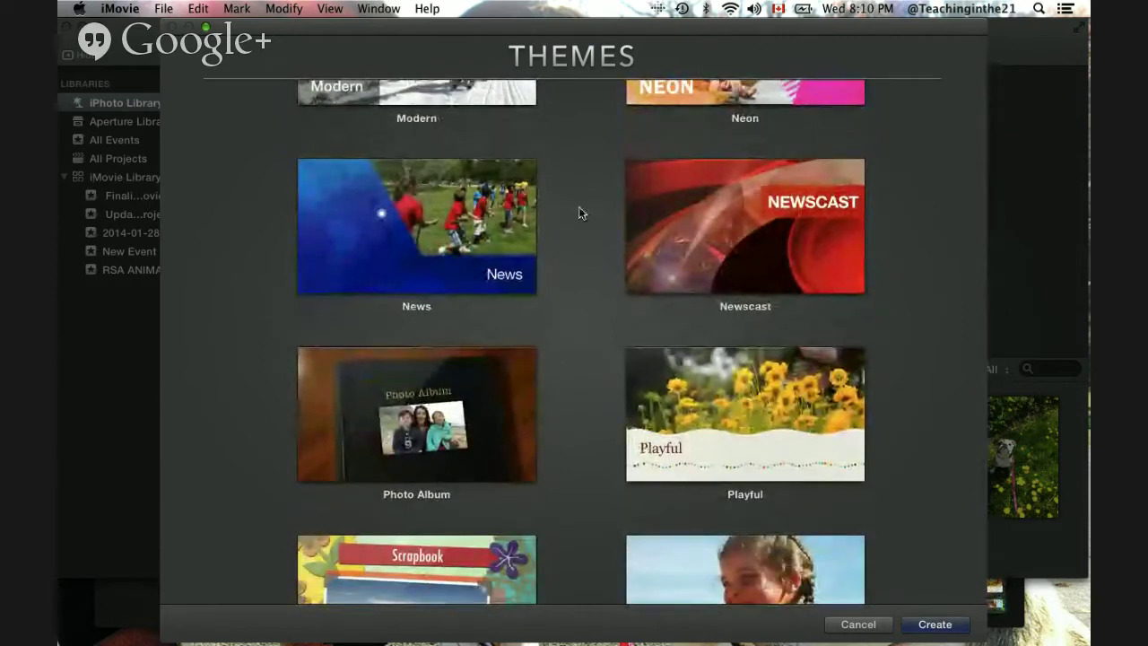
mouse_move(693, 205)
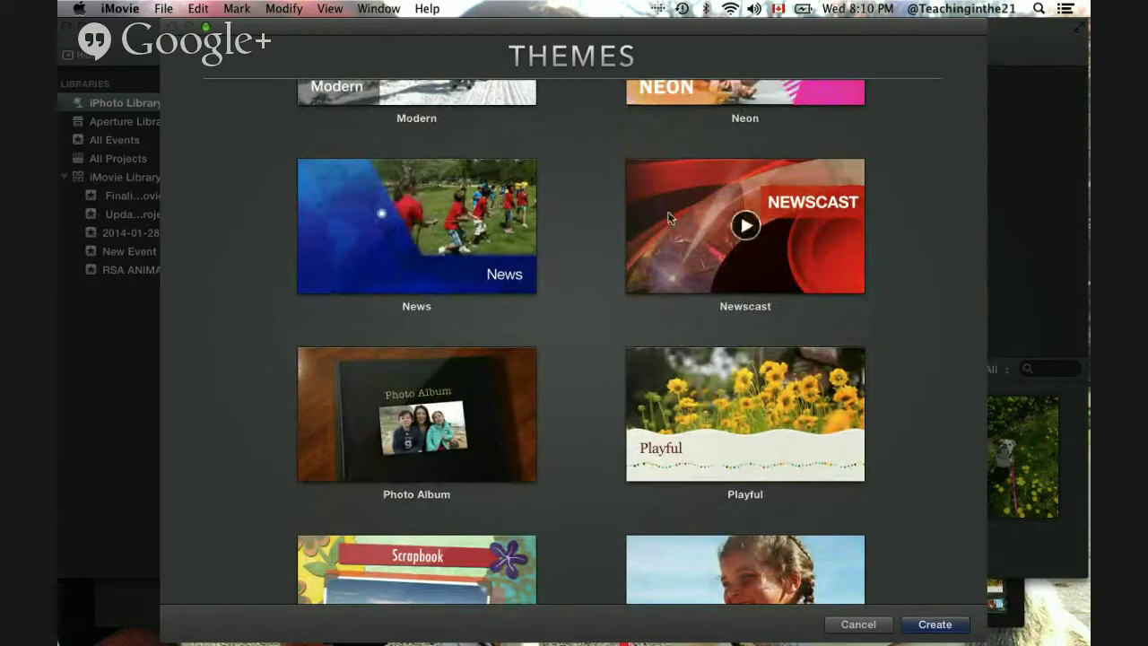
scroll(586, 346, "down", 3)
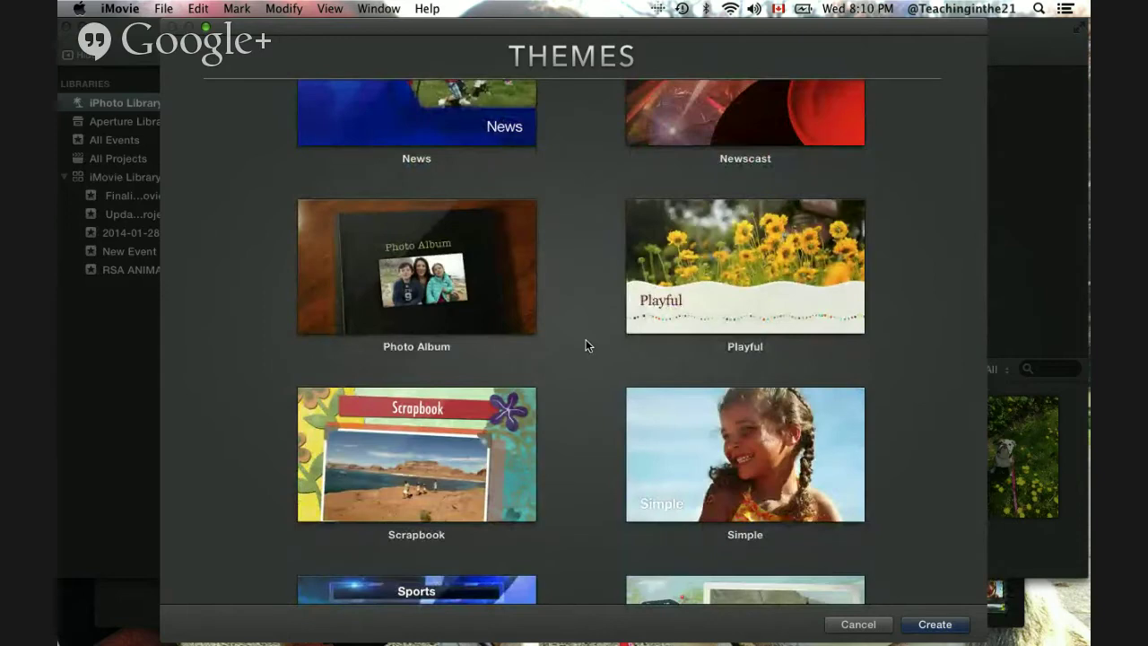
Step: Switch the theme back to No Theme and create the movie
scroll(586, 345, "up", 2)
scroll(586, 345, "up", 3)
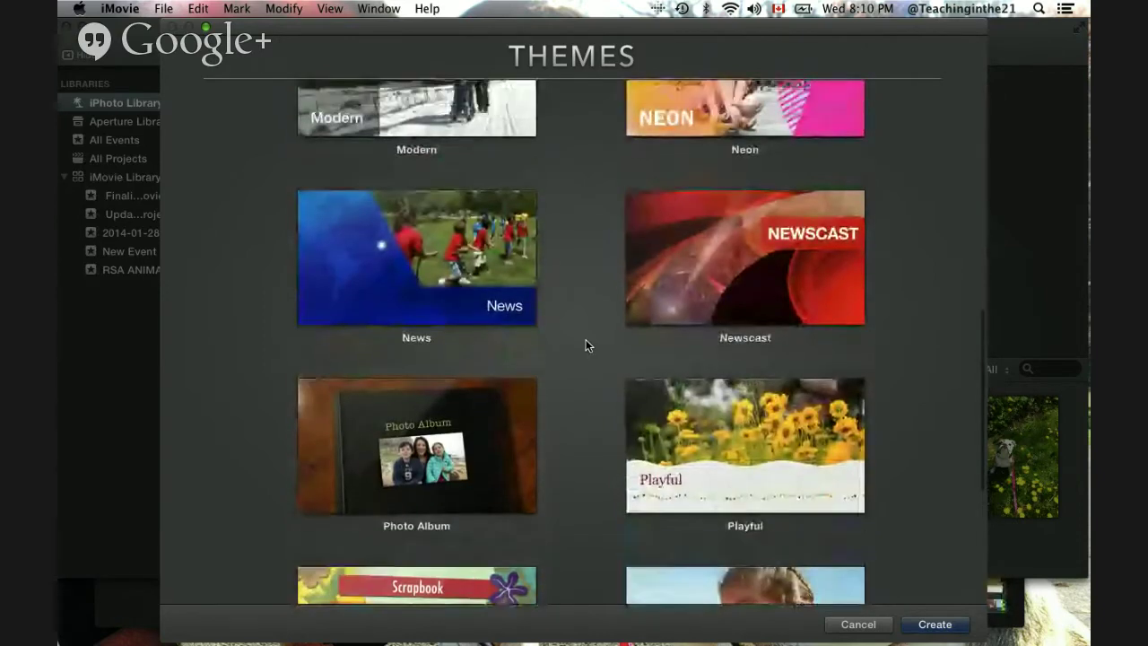
scroll(586, 346, "up", 1)
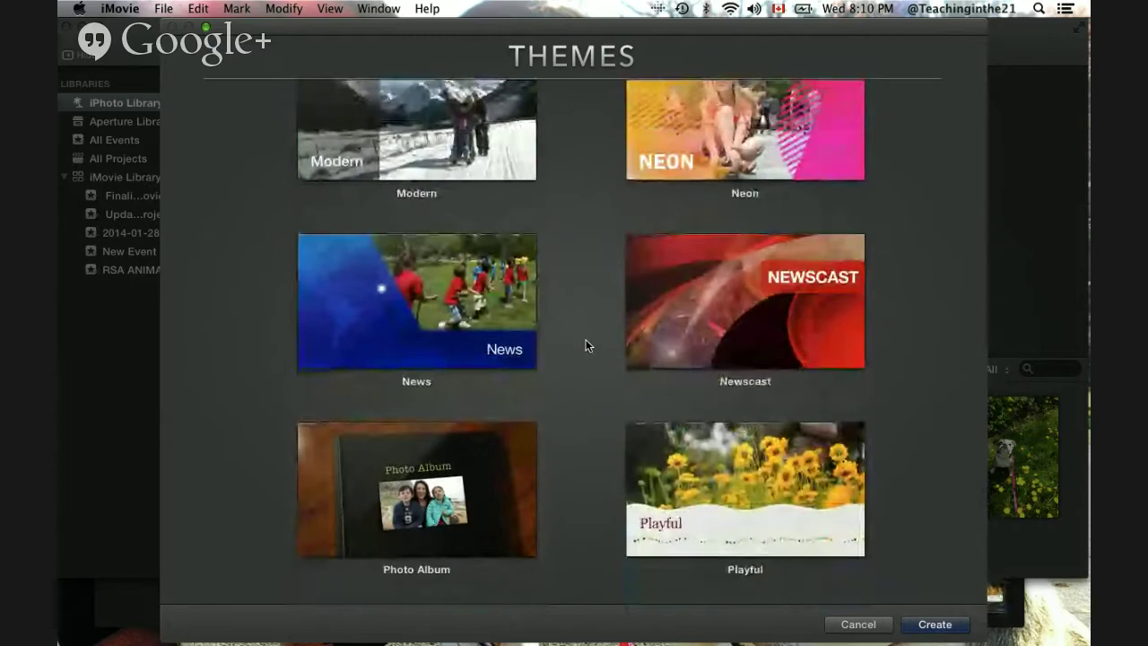
scroll(585, 345, "up", 2)
scroll(586, 346, "up", 3)
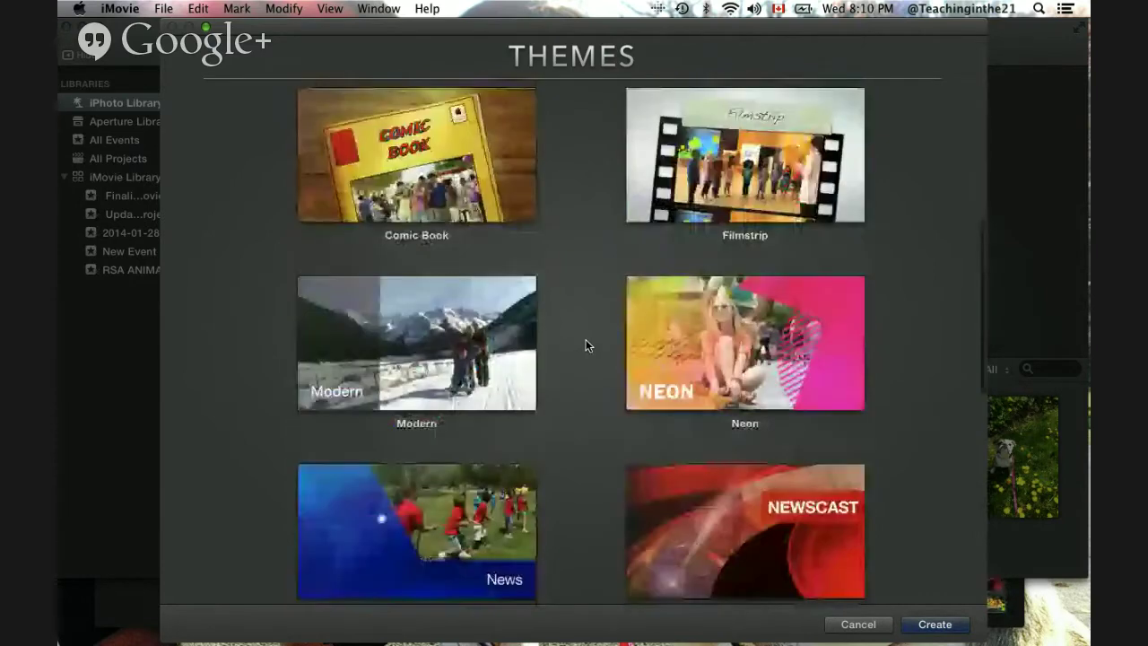
scroll(586, 345, "up", 5)
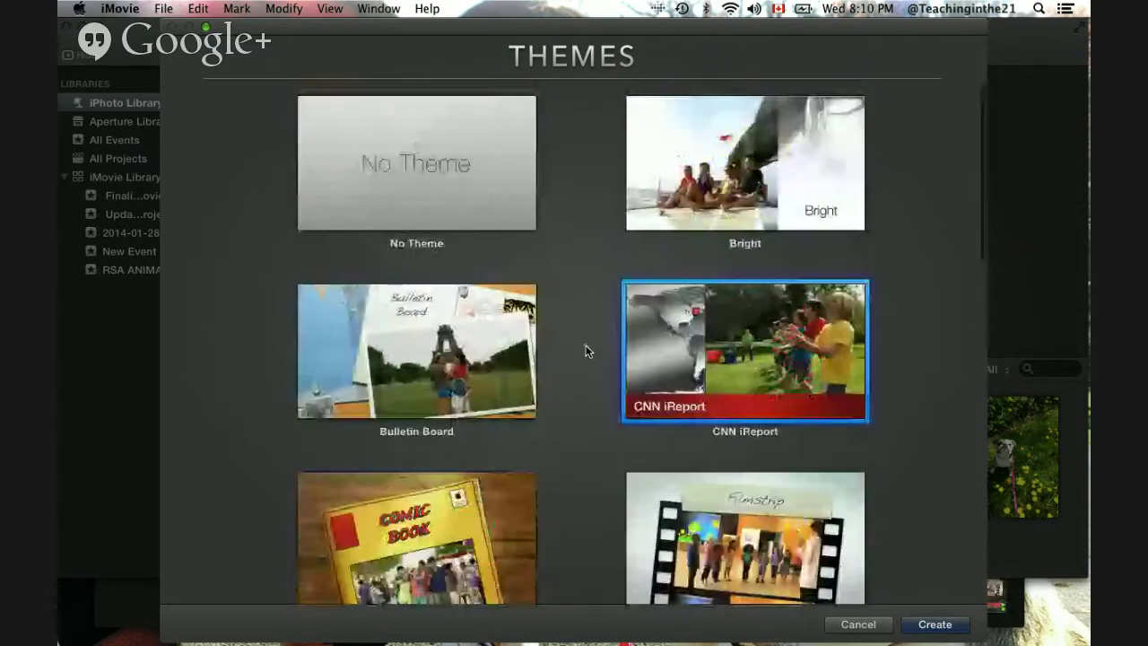
left_click(507, 162)
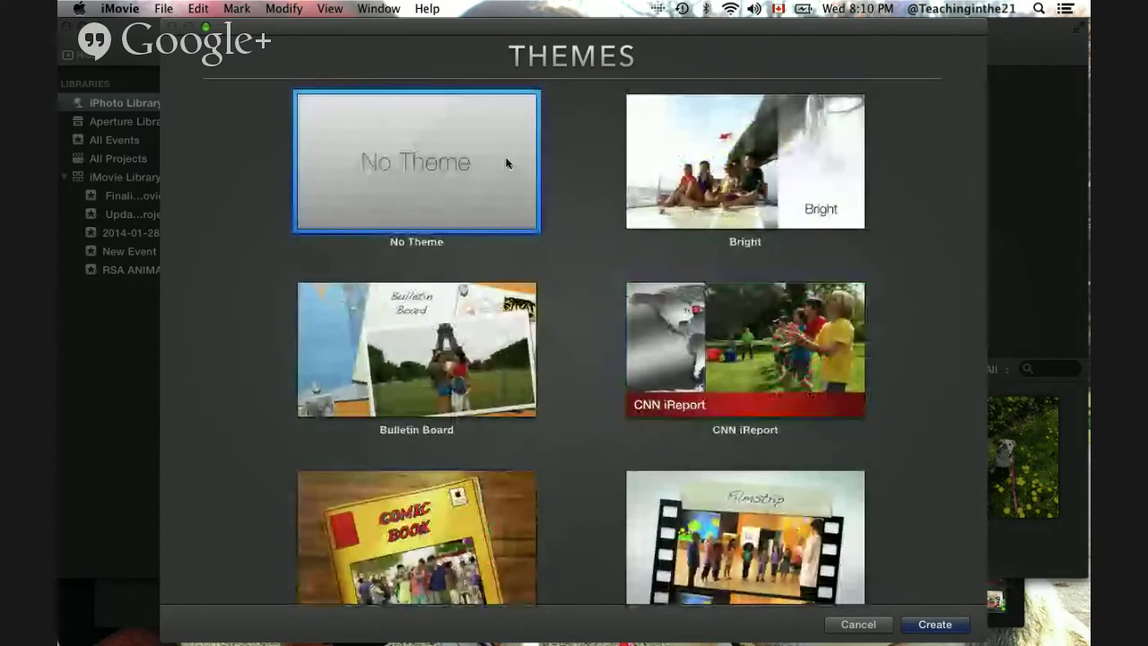
left_click(937, 626)
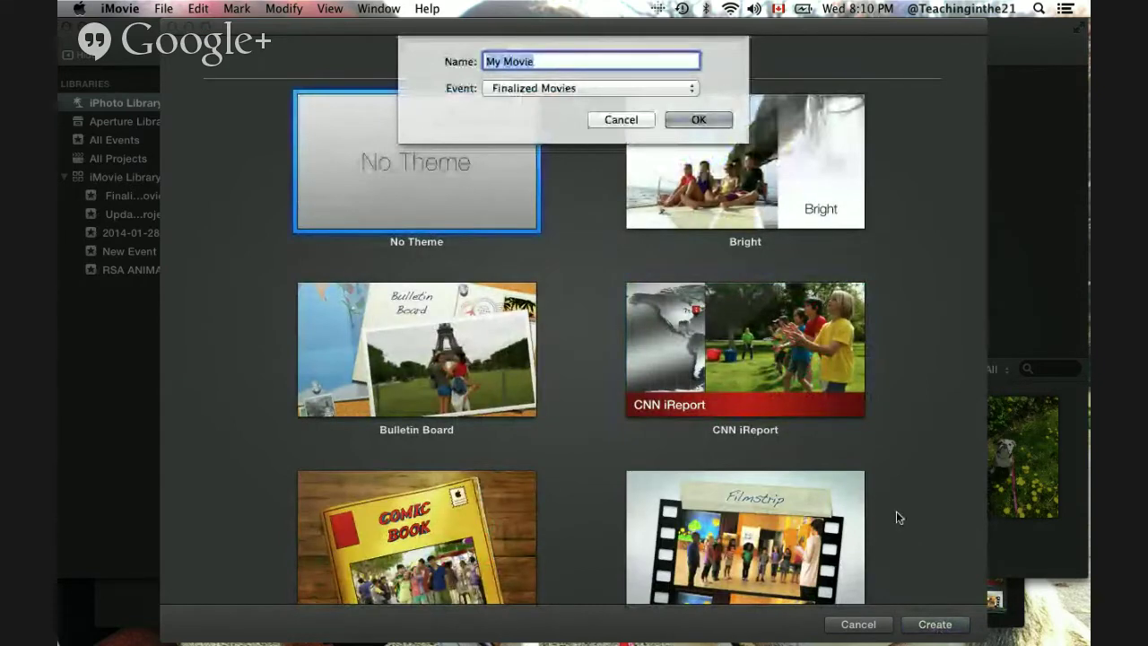
Step: Name the new movie 'Nora Year End' and confirm it
type("Nora ")
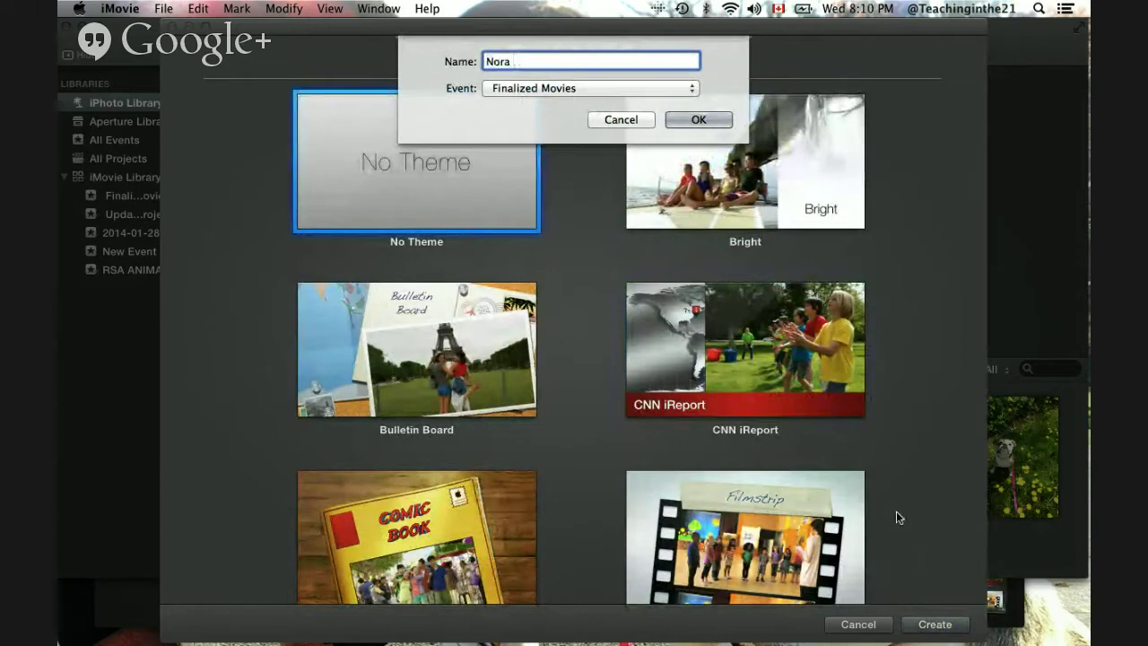
type("Year End")
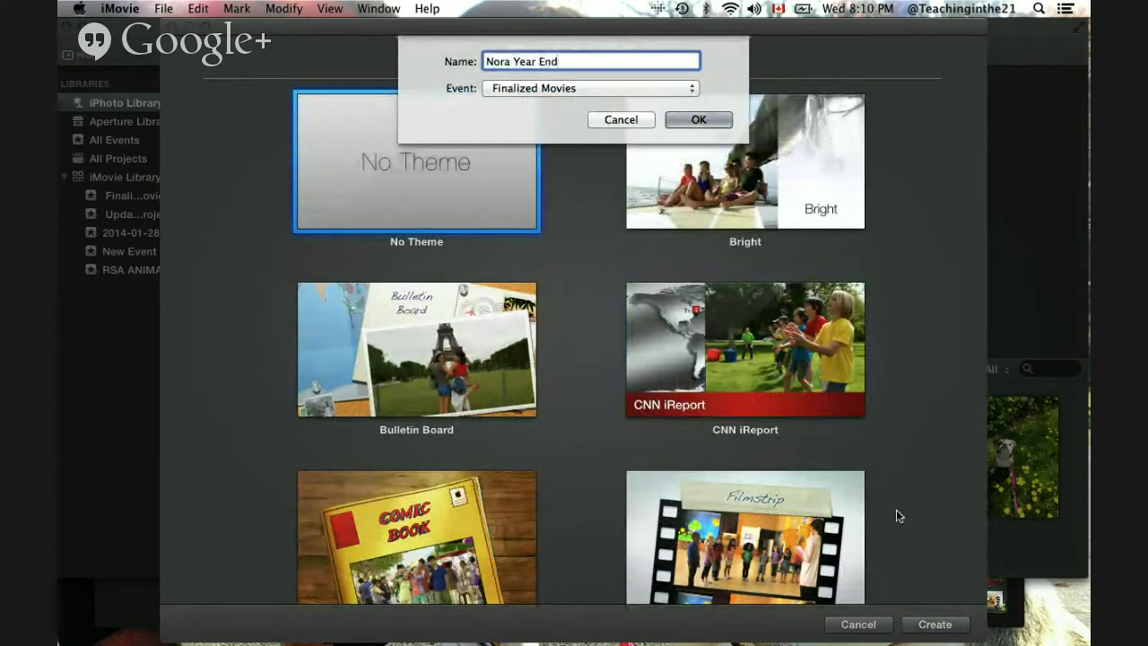
left_click(697, 122)
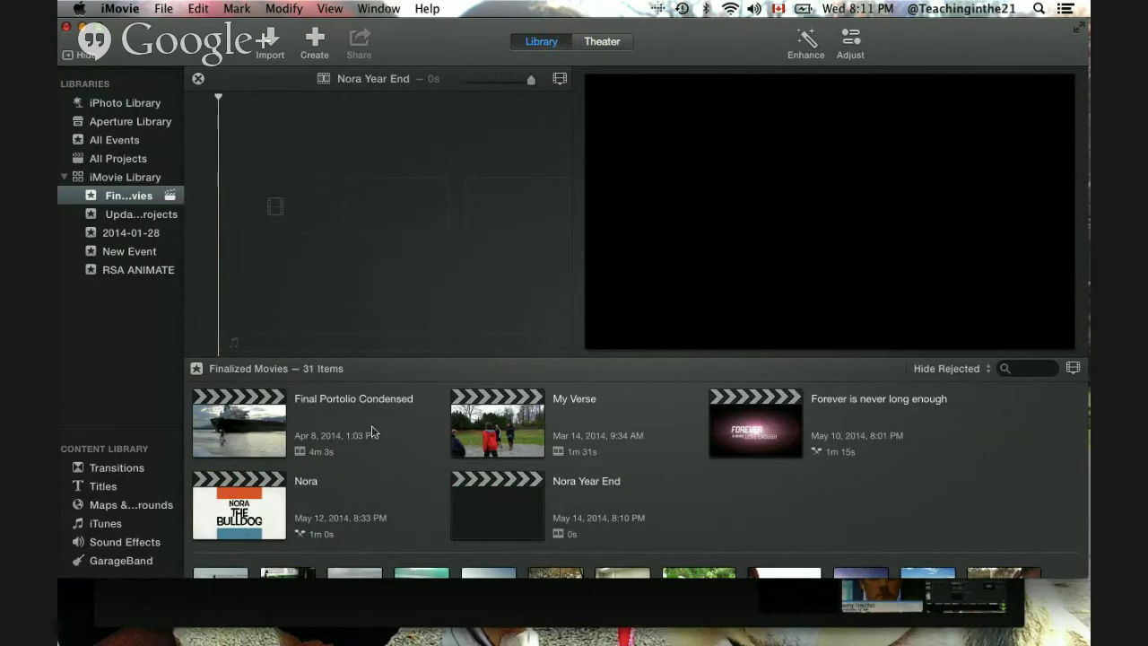
Step: Switch the browser from Finalized Movies to the iPhoto Library's bulldog photos
scroll(411, 480, "down", 5)
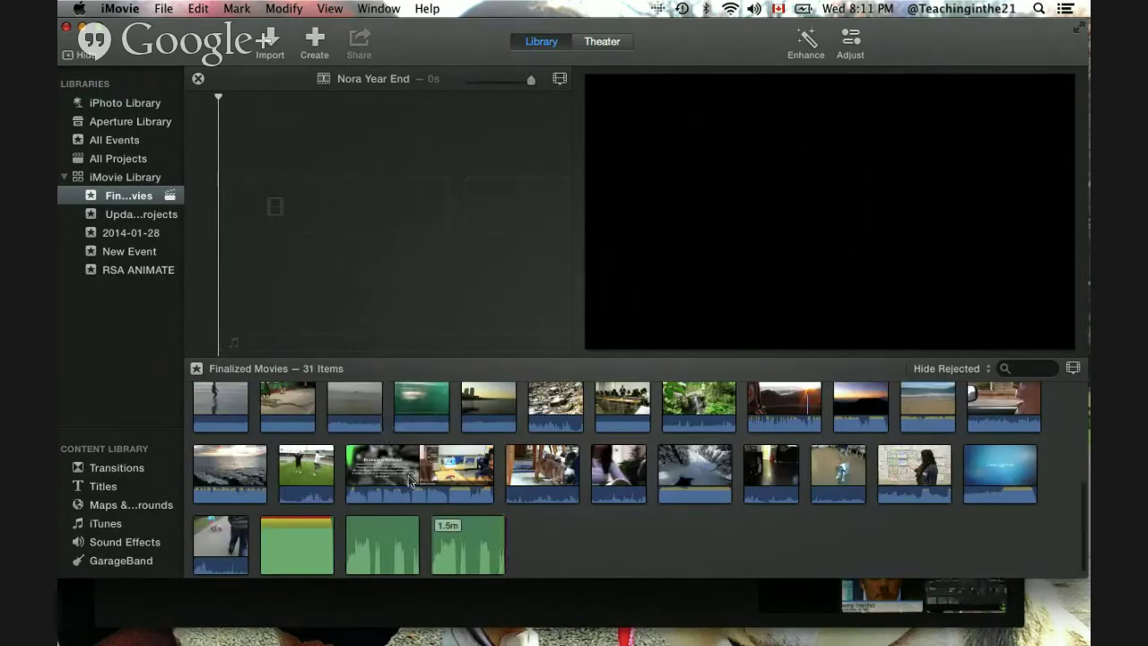
scroll(411, 480, "down", 1)
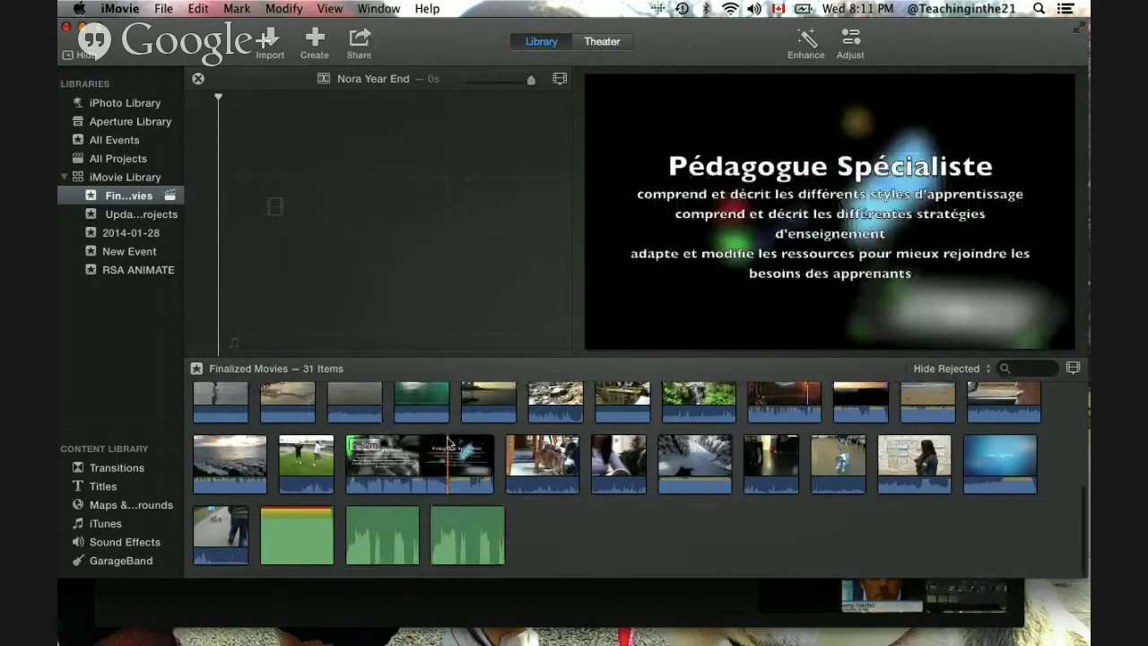
scroll(447, 441, "up", 5)
scroll(447, 441, "up", 2)
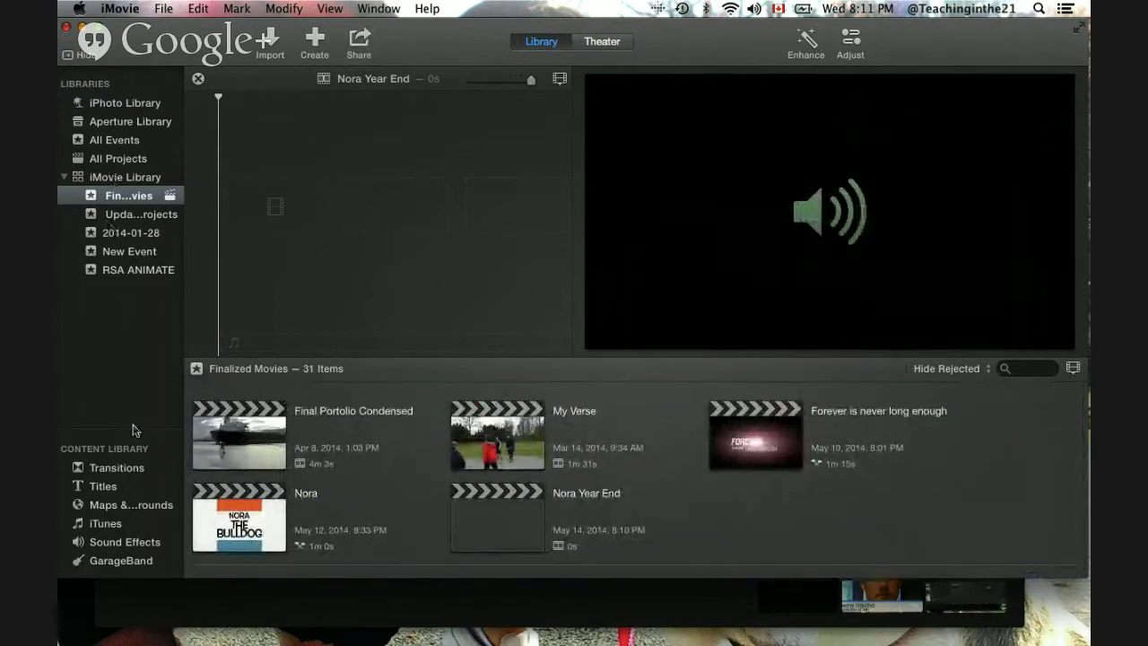
left_click(118, 104)
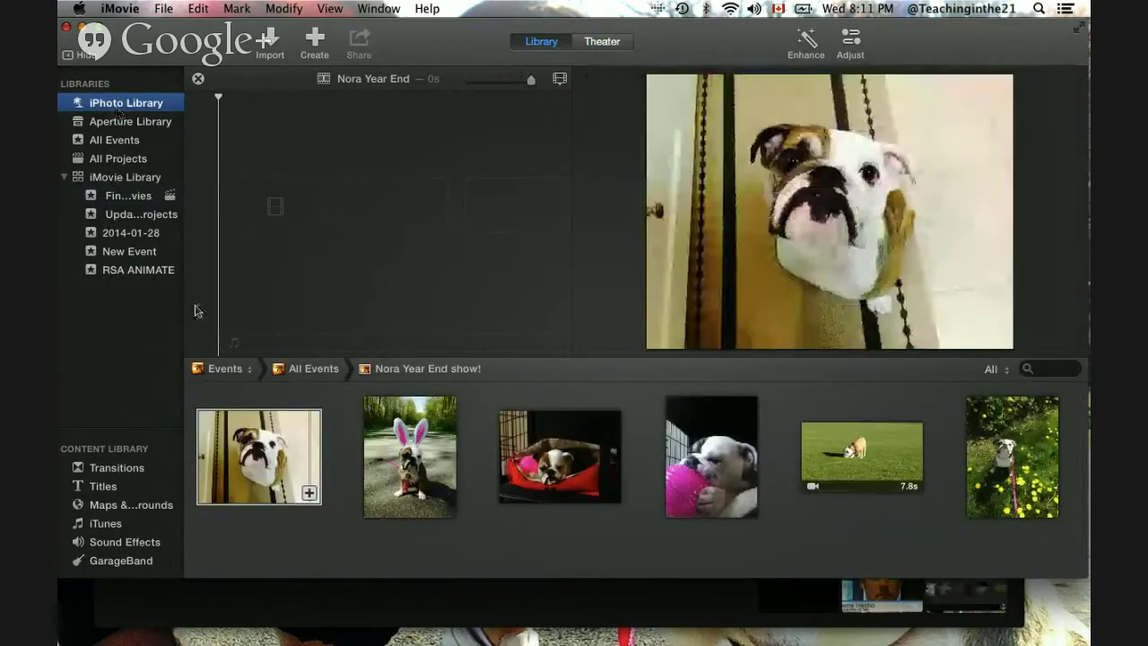
left_click(351, 430)
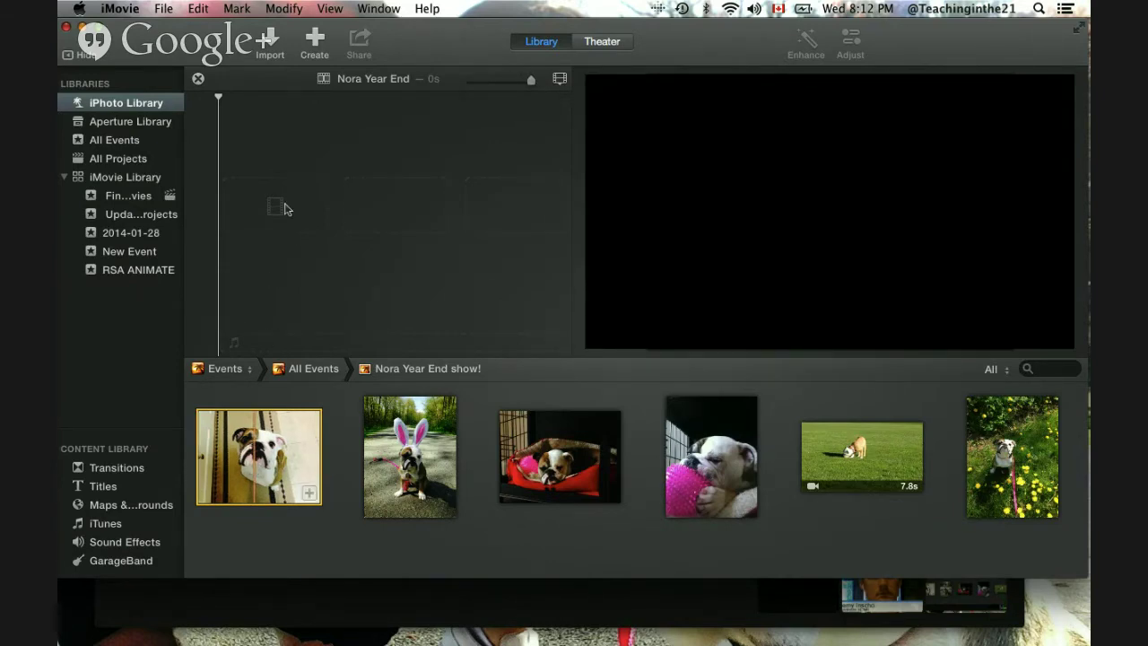
Step: Add the door bulldog photo to the Nora Year End timeline as a 4s clip and show its adjustment controls
left_click_drag(284, 209, 241, 222)
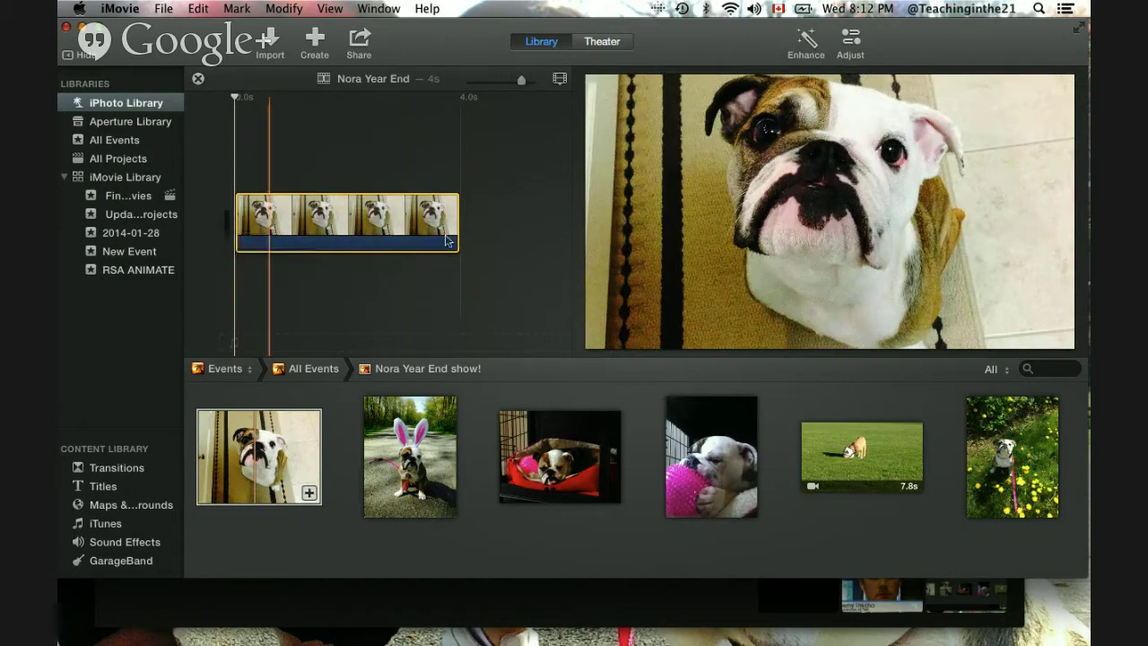
mouse_move(659, 207)
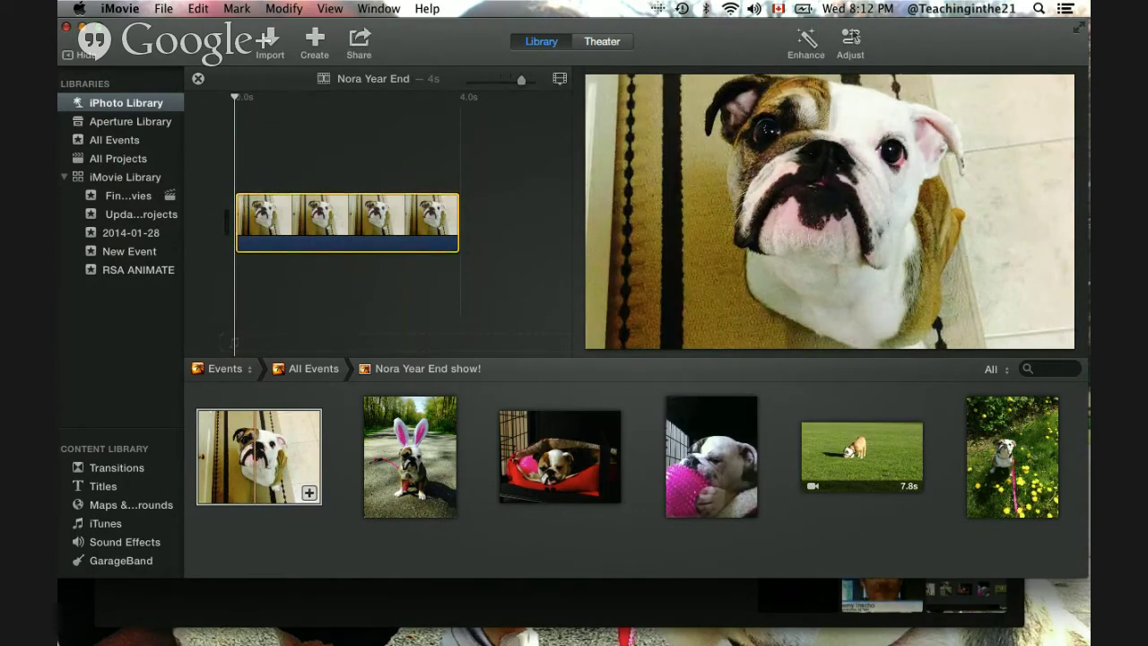
left_click(845, 40)
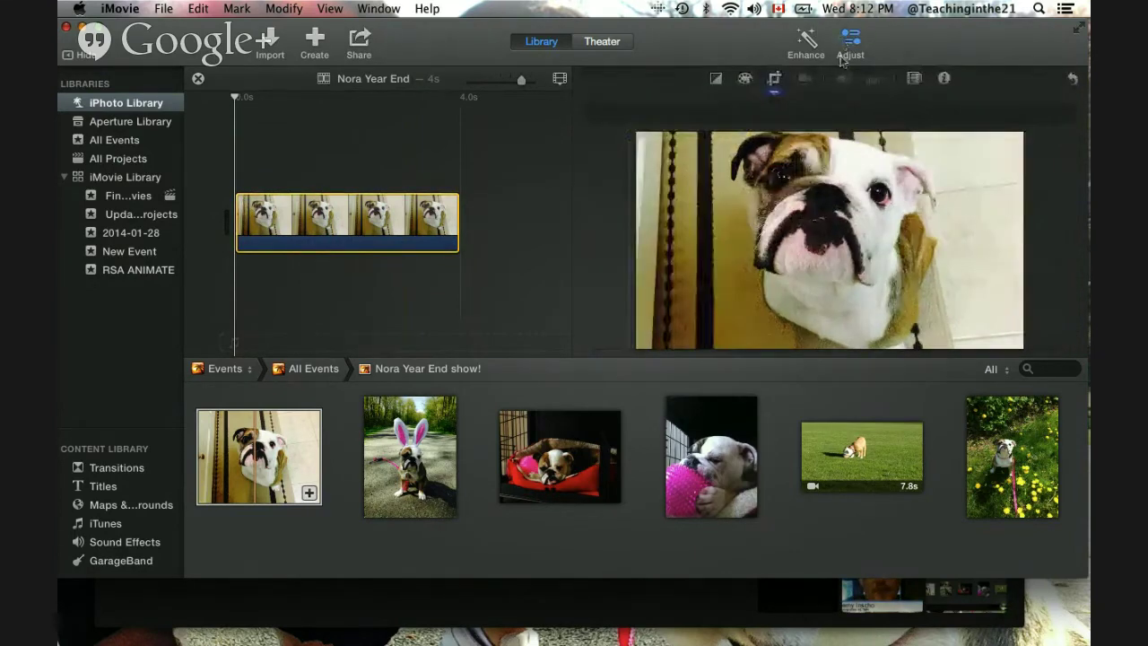
Step: Change the bulldog clip's crop style from Ken Burns to Fit
mouse_move(840, 170)
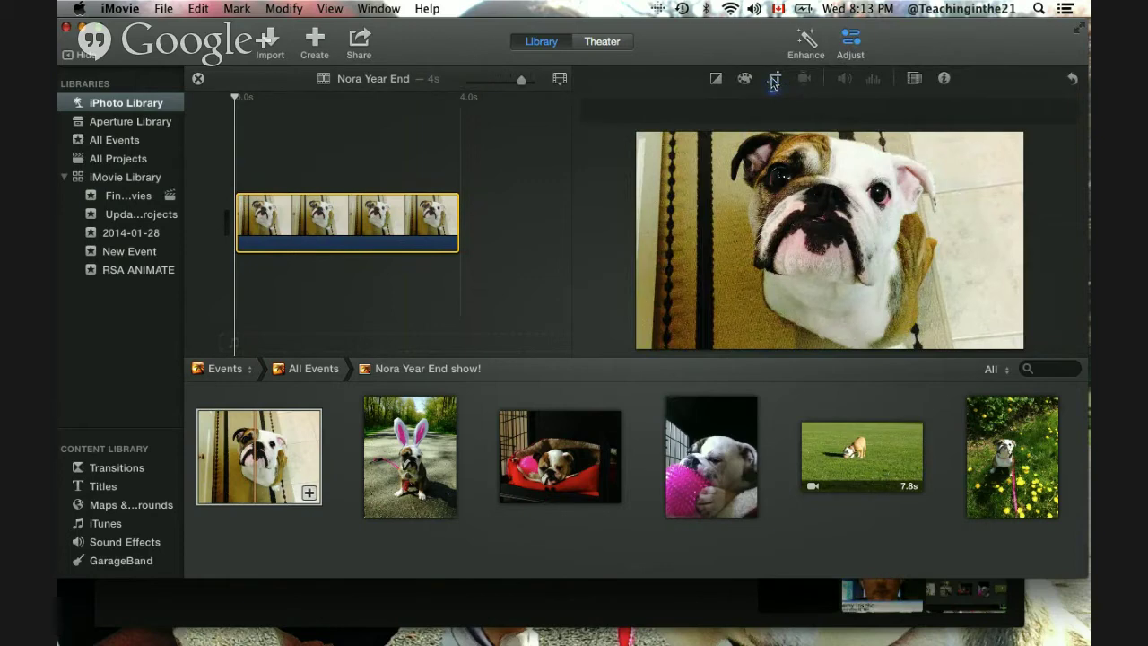
left_click(774, 81)
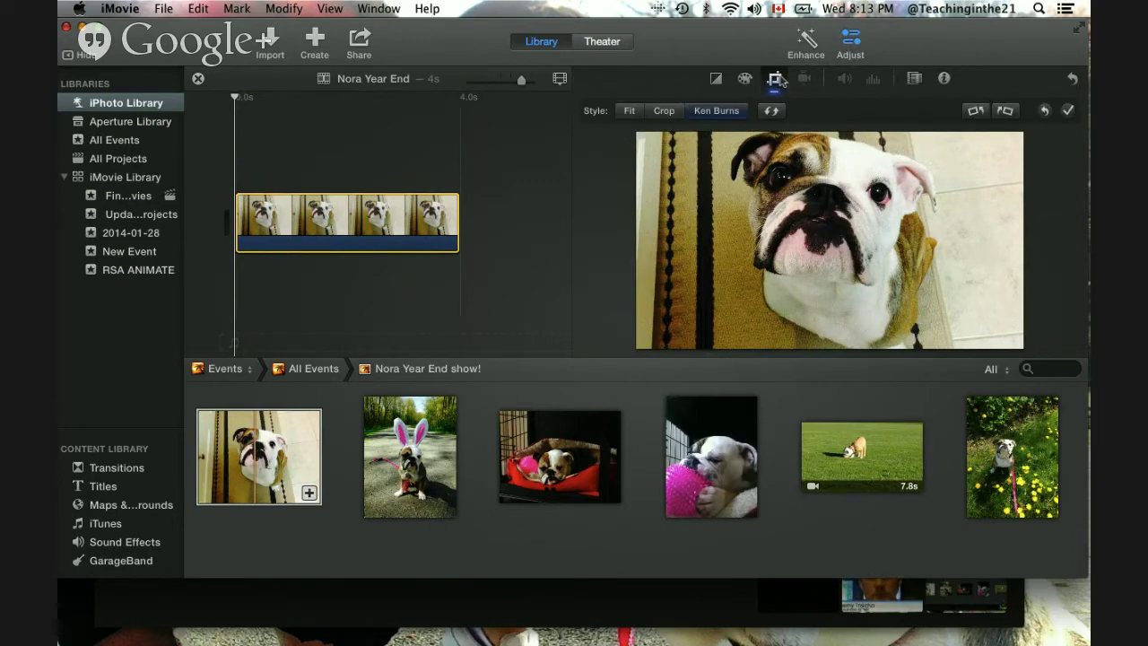
left_click(775, 80)
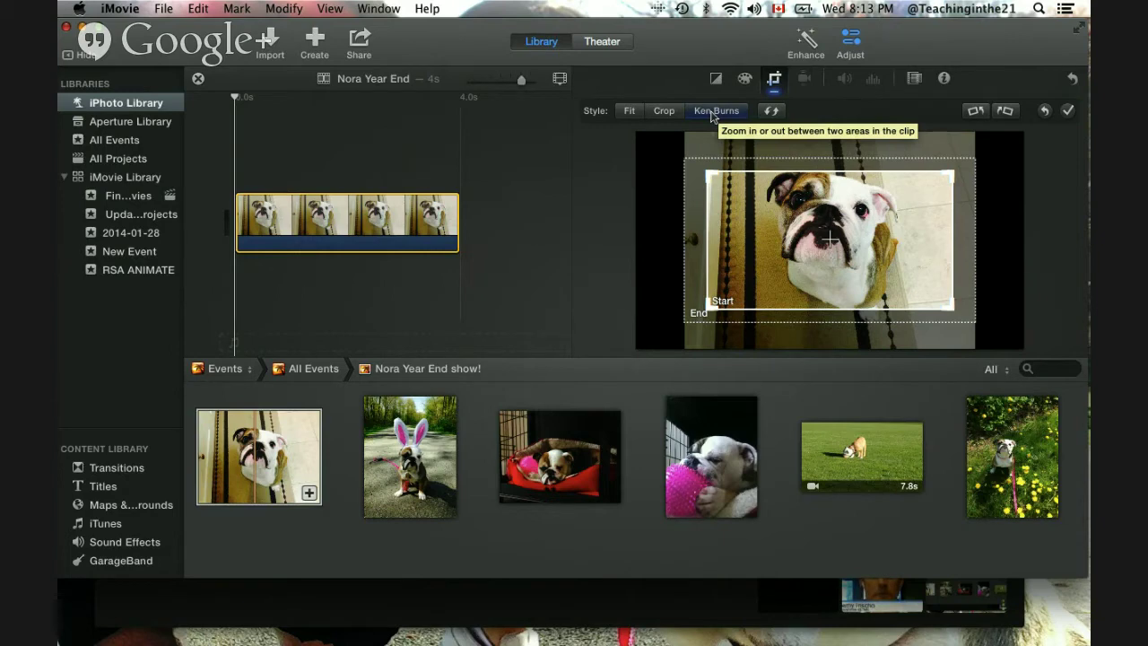
left_click(632, 112)
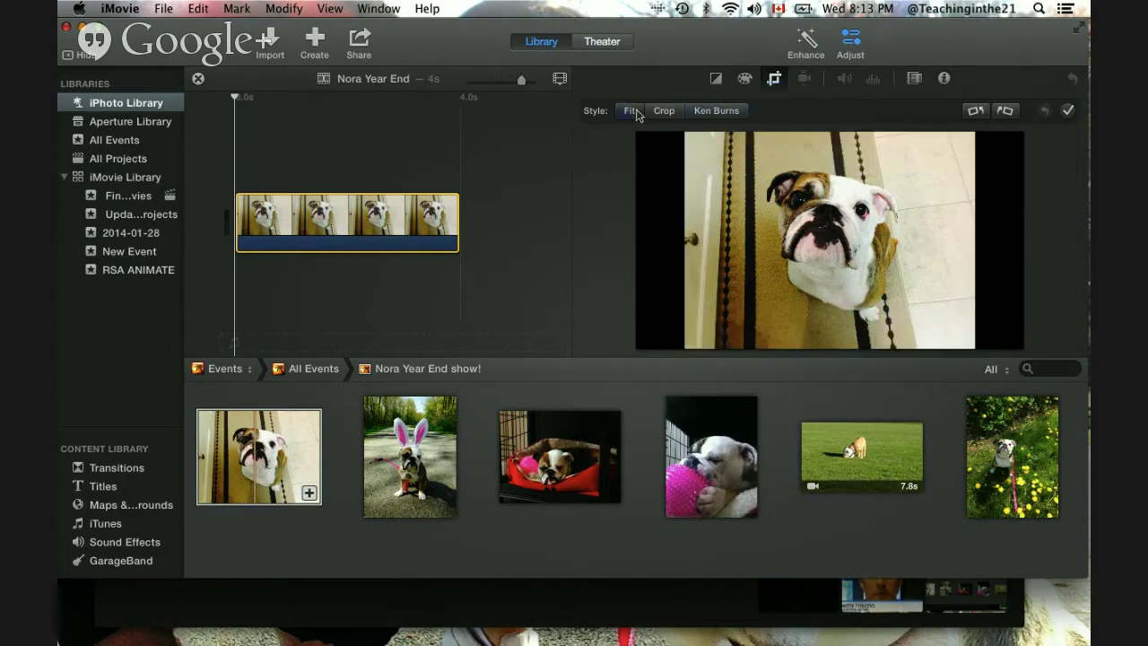